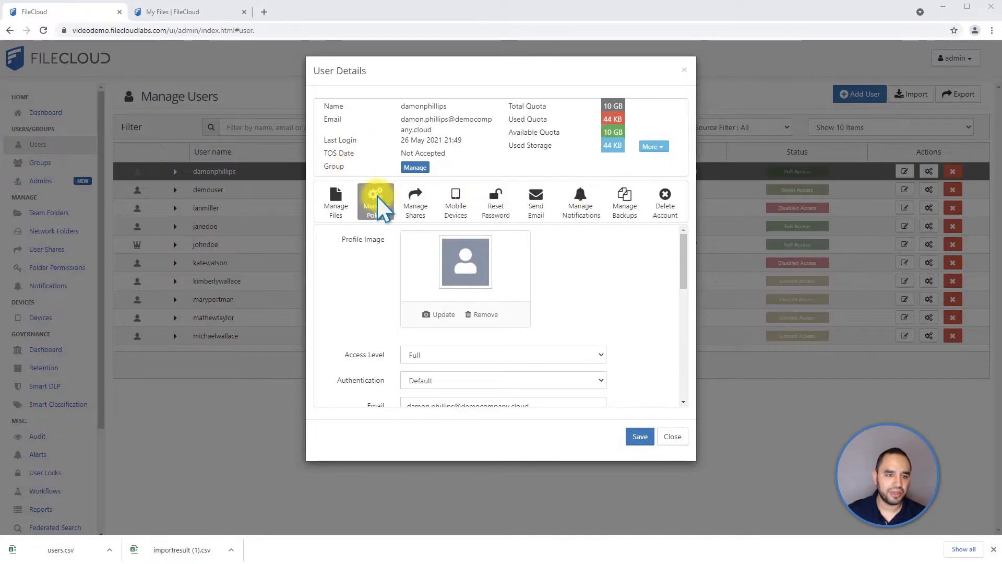
Step: Browse the user's managed files, viewing the contents of My Files and the deleted files, and close the file manager
{"action": "left_click", "coordinate": [338, 199]}
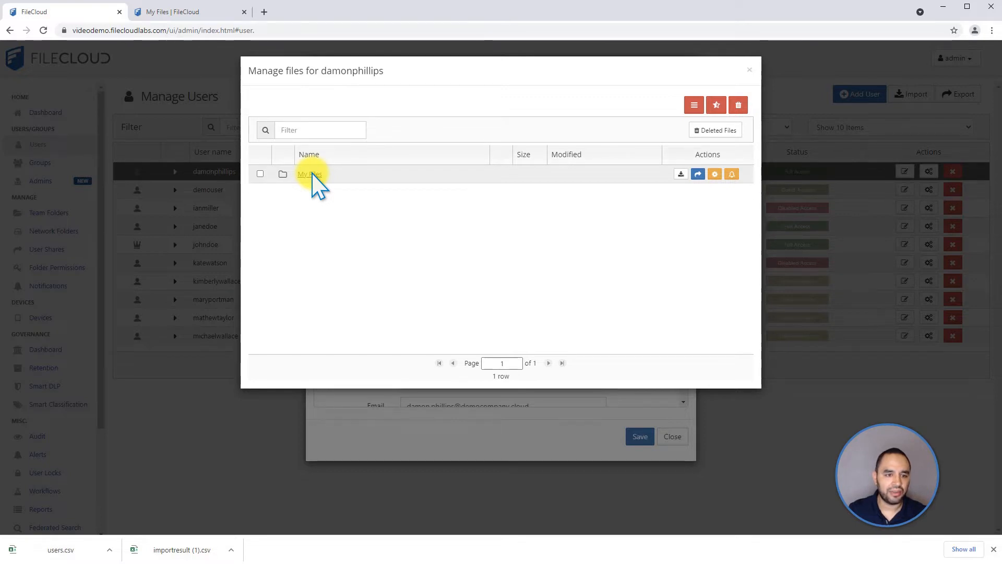
{"action": "left_click", "coordinate": [311, 175]}
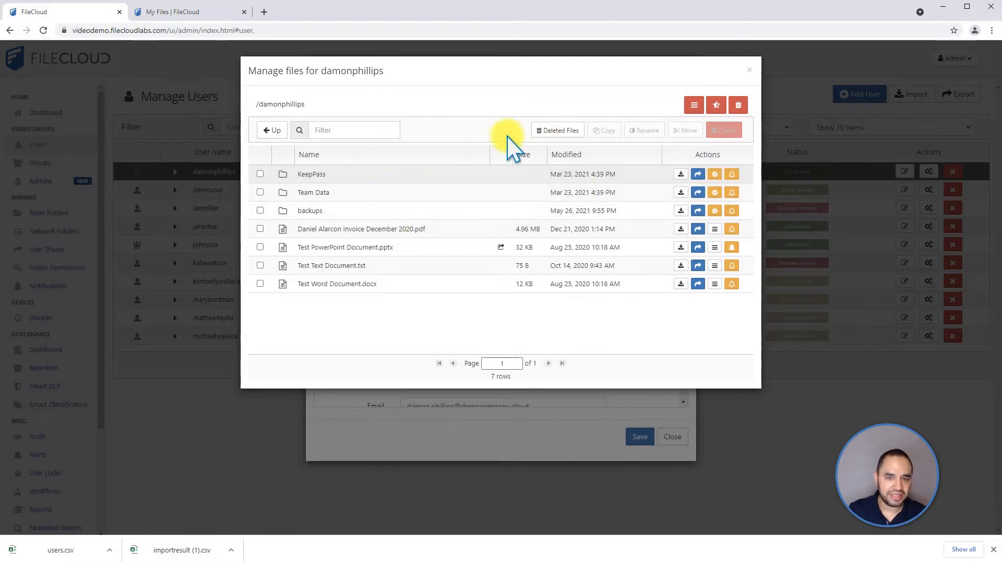
{"action": "left_click", "coordinate": [550, 130]}
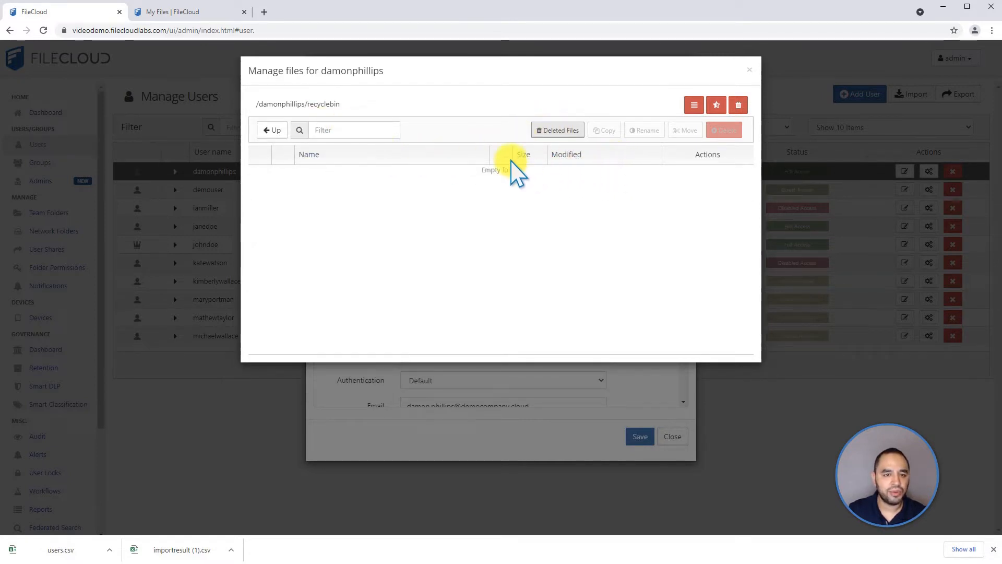
{"action": "left_click", "coordinate": [271, 130]}
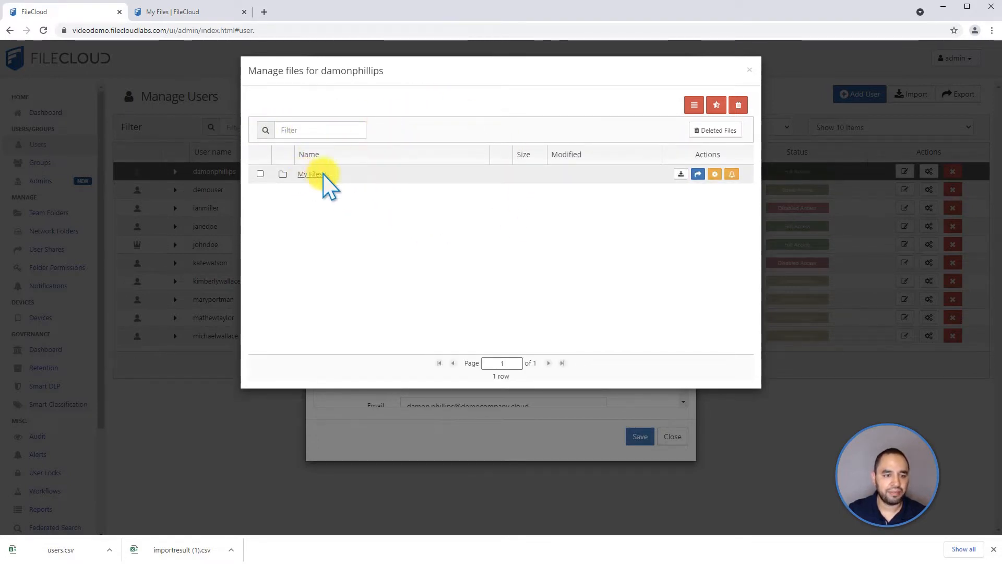
{"action": "left_click", "coordinate": [749, 70]}
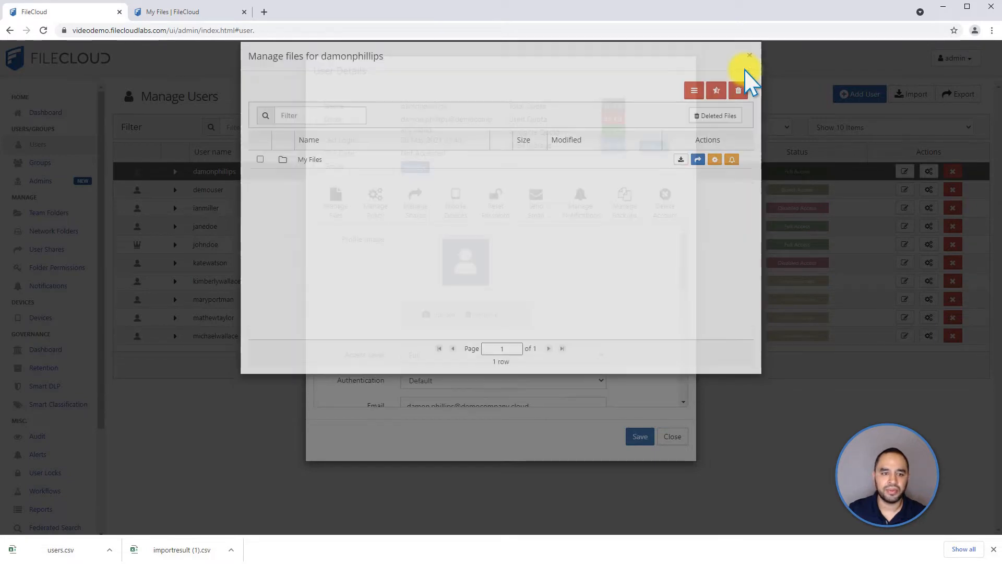
Step: Calculate the user's effective policy, open it to review its general, sharing and storage quota settings, and close the policy windows
{"action": "left_click", "coordinate": [382, 222]}
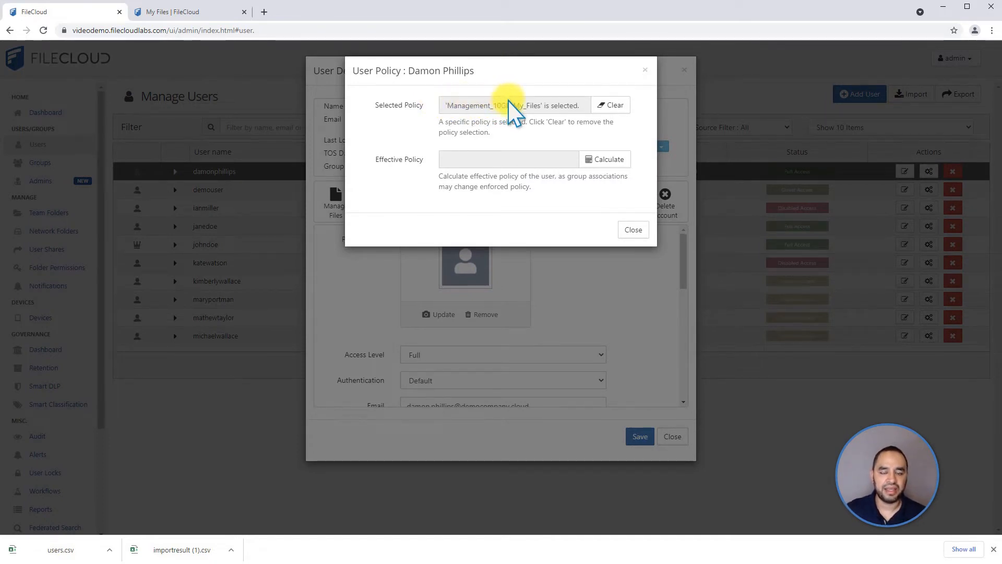
{"action": "left_click", "coordinate": [597, 159]}
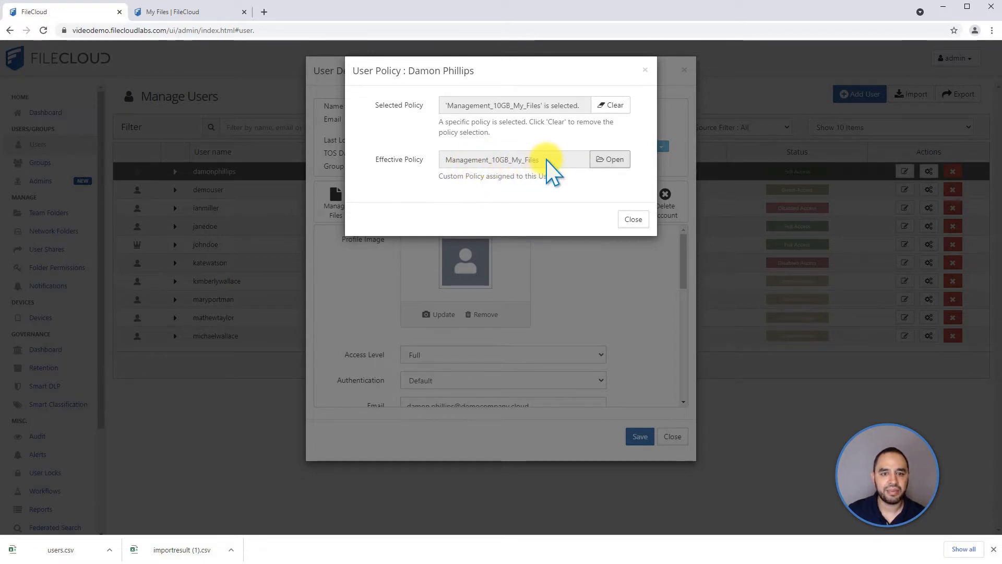
{"action": "left_click", "coordinate": [615, 161]}
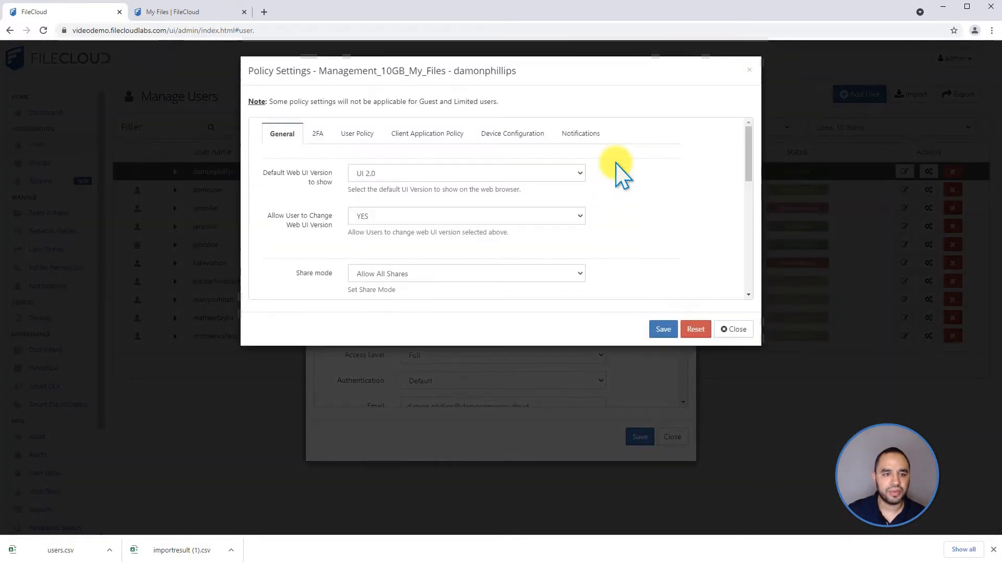
{"action": "scroll", "coordinate": [459, 189], "scroll_direction": "down", "scroll_amount": 3}
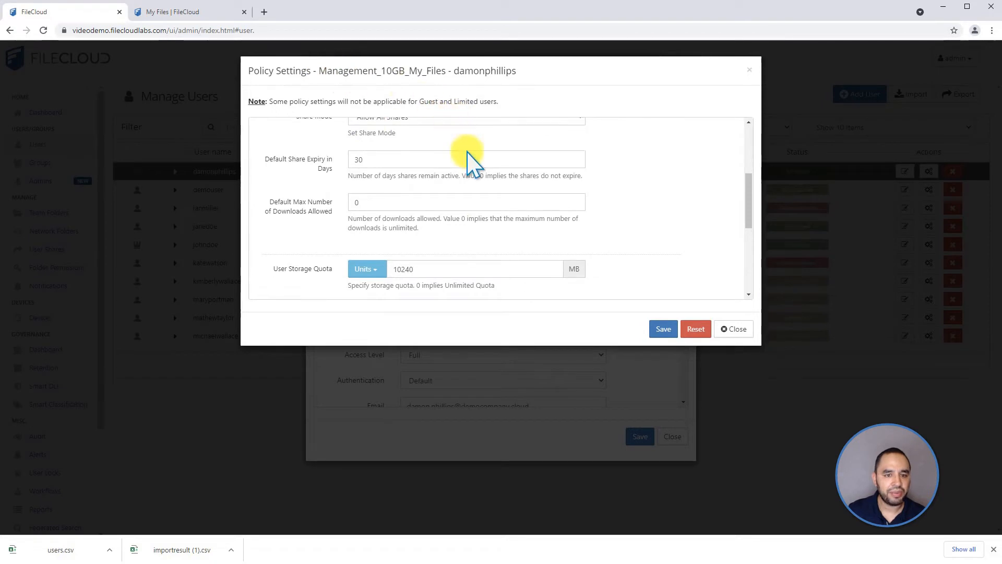
{"action": "scroll", "coordinate": [562, 196], "scroll_direction": "up", "scroll_amount": 5}
{"action": "scroll", "coordinate": [564, 194], "scroll_direction": "down", "scroll_amount": 1}
{"action": "scroll", "coordinate": [563, 194], "scroll_direction": "down", "scroll_amount": 8}
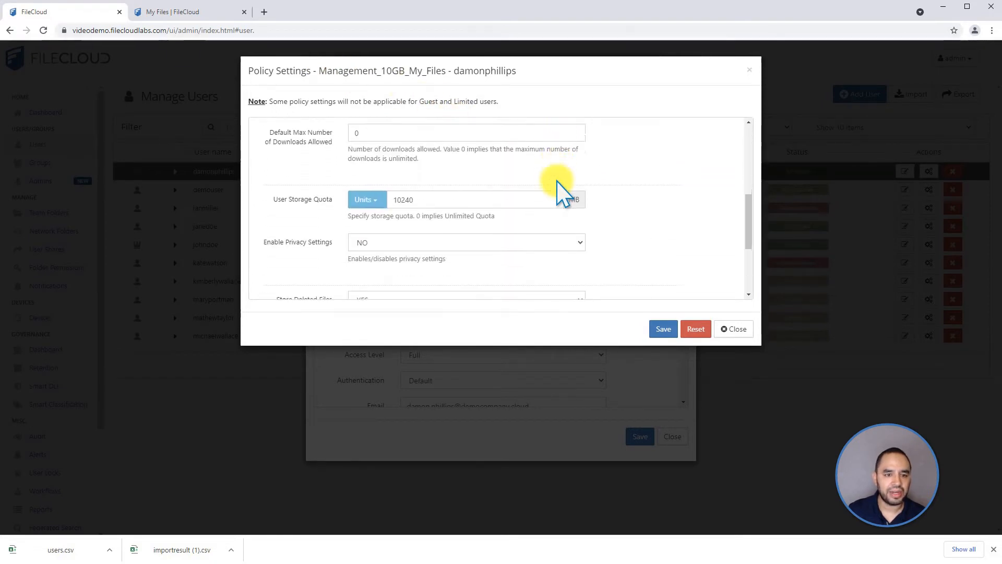
{"action": "scroll", "coordinate": [563, 194], "scroll_direction": "up", "scroll_amount": 10}
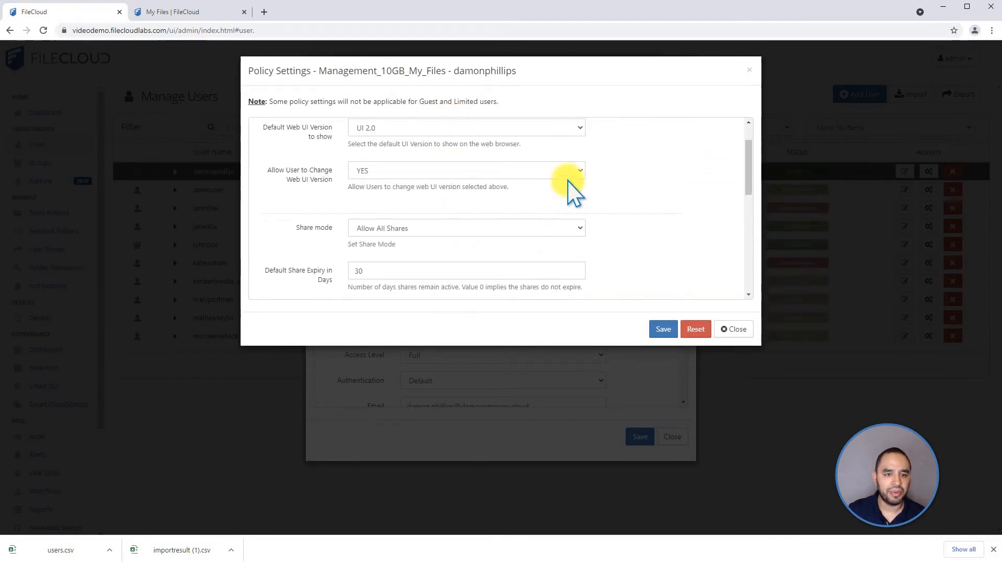
{"action": "left_click", "coordinate": [734, 330]}
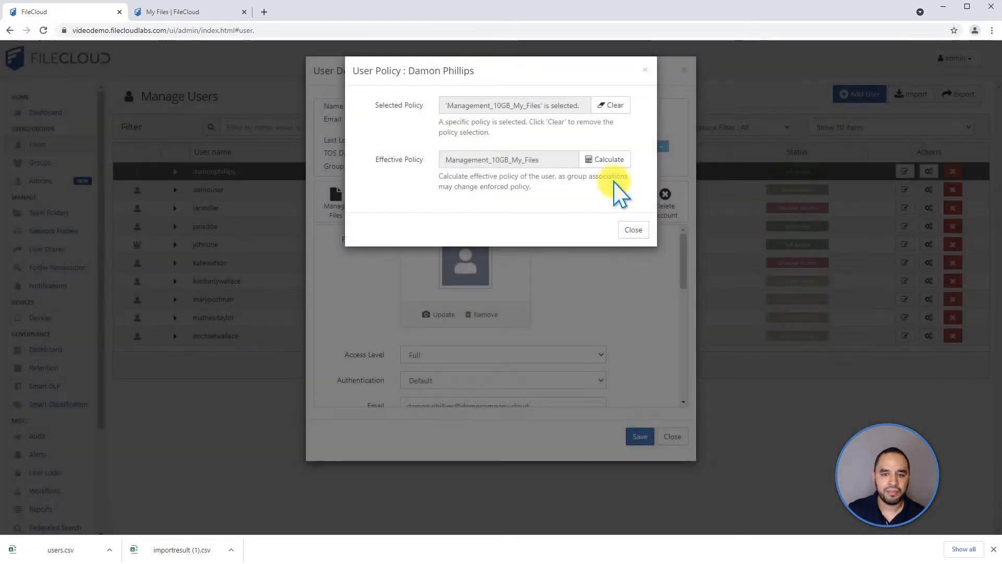
{"action": "left_click", "coordinate": [651, 70]}
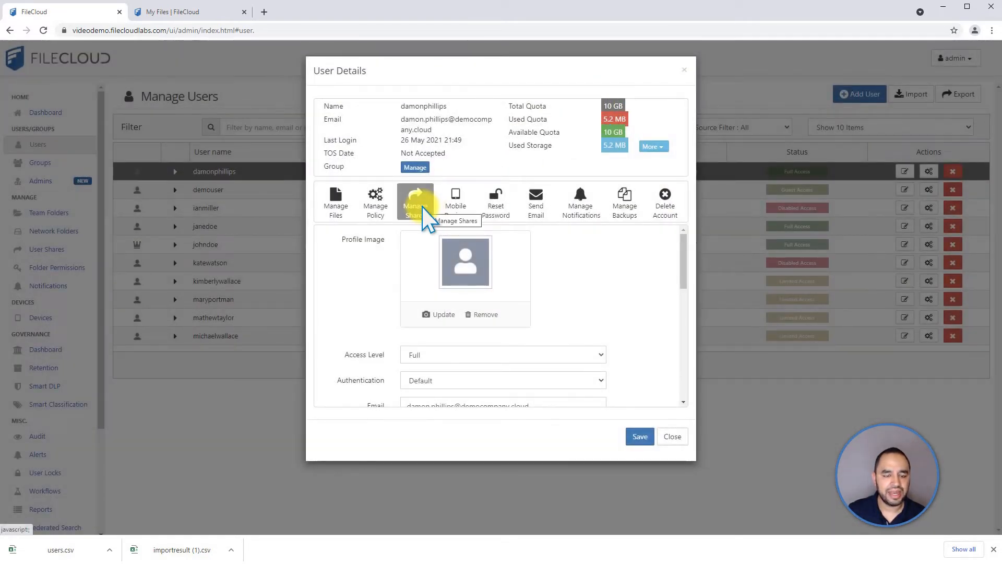
Step: Set the user's share of Test PowerPoint Document.pptx to Never Expires, update it, and close the share management windows
{"action": "left_click", "coordinate": [415, 205]}
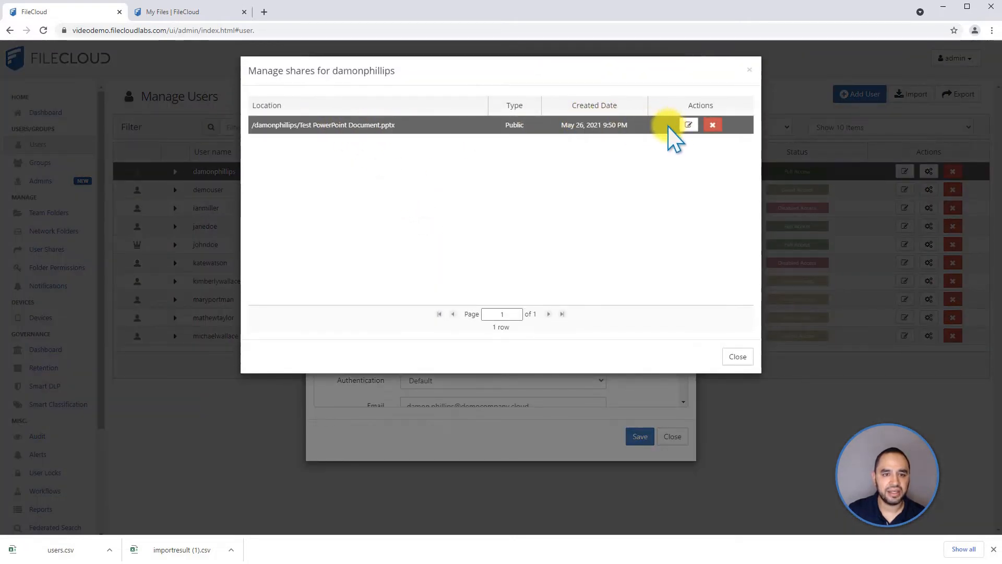
{"action": "left_click", "coordinate": [688, 128]}
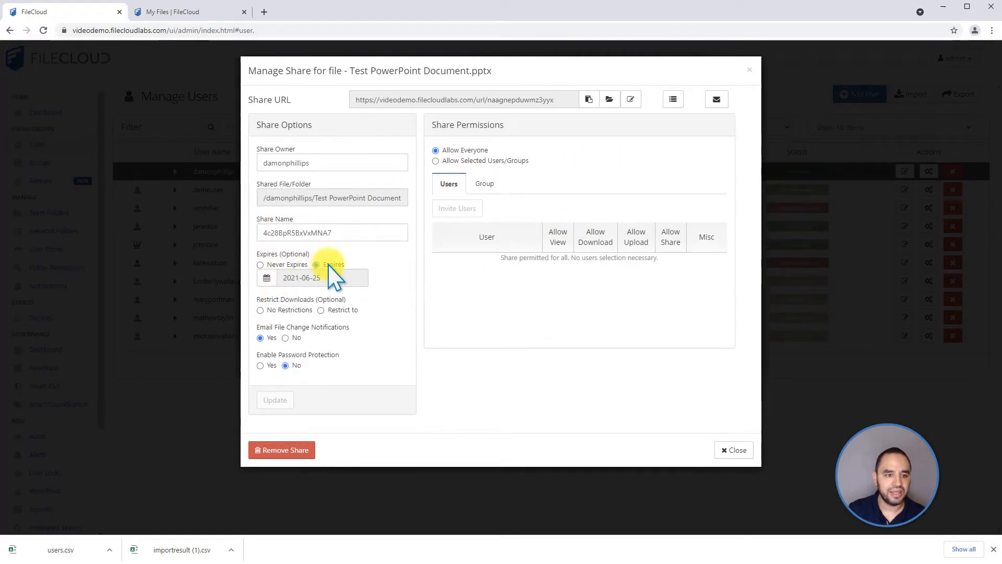
{"action": "left_click", "coordinate": [272, 265]}
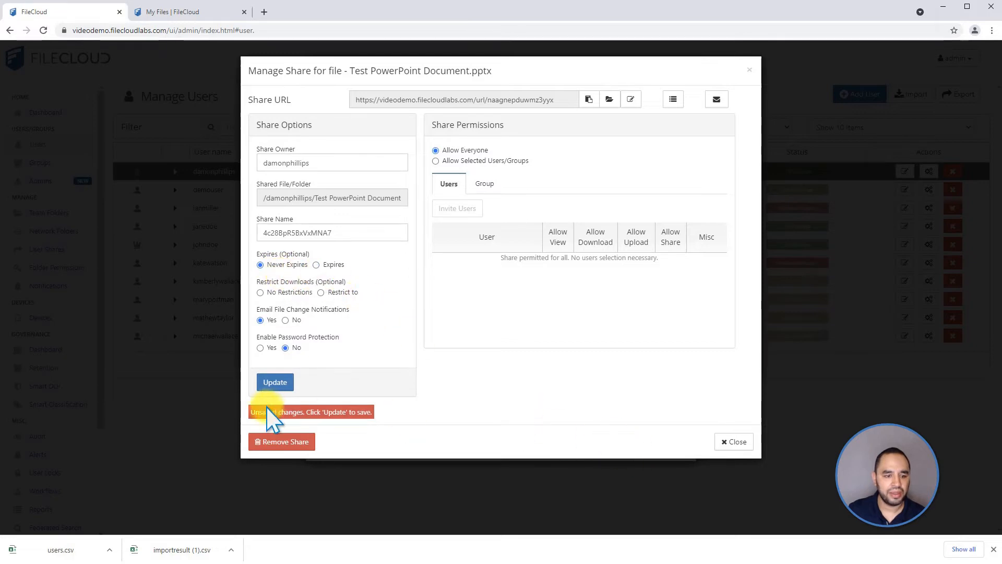
{"action": "left_click", "coordinate": [275, 383]}
{"action": "left_click", "coordinate": [731, 442]}
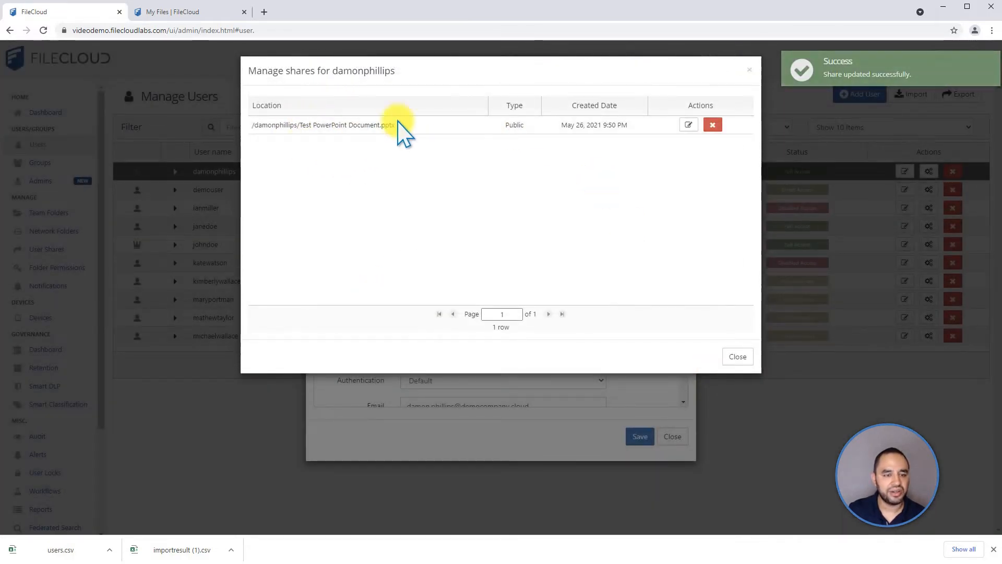
{"action": "left_click_drag", "start_coordinate": [305, 133], "coordinate": [349, 134]}
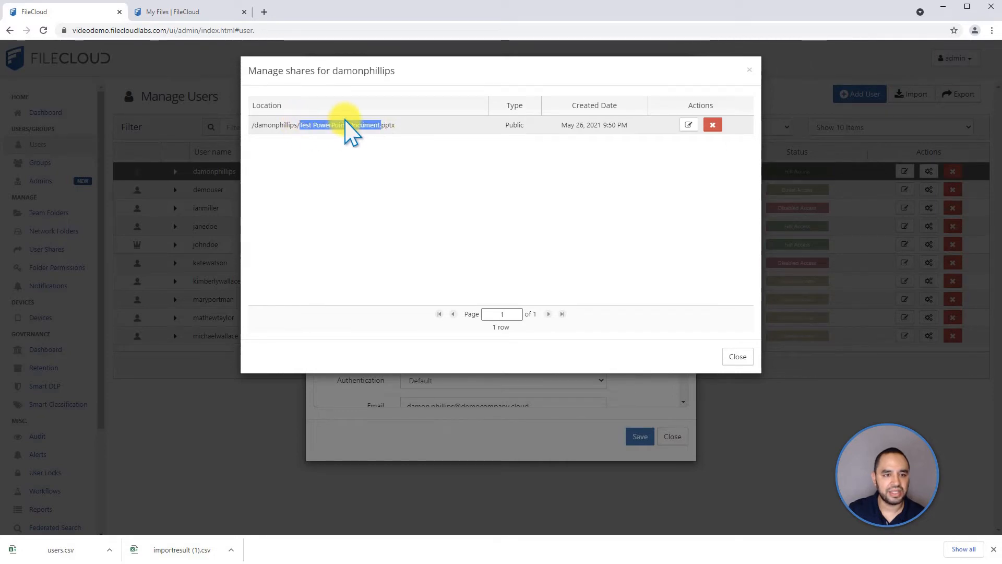
{"action": "left_click", "coordinate": [738, 356]}
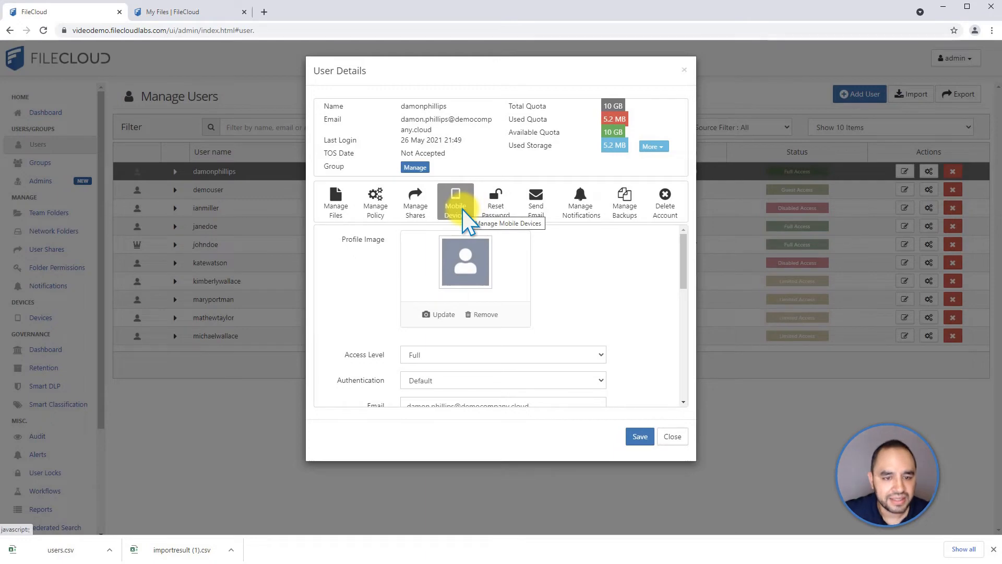
Step: Review the Android and Cloud Sync entries among the user's mobile devices and close the device list
{"action": "left_click", "coordinate": [462, 211]}
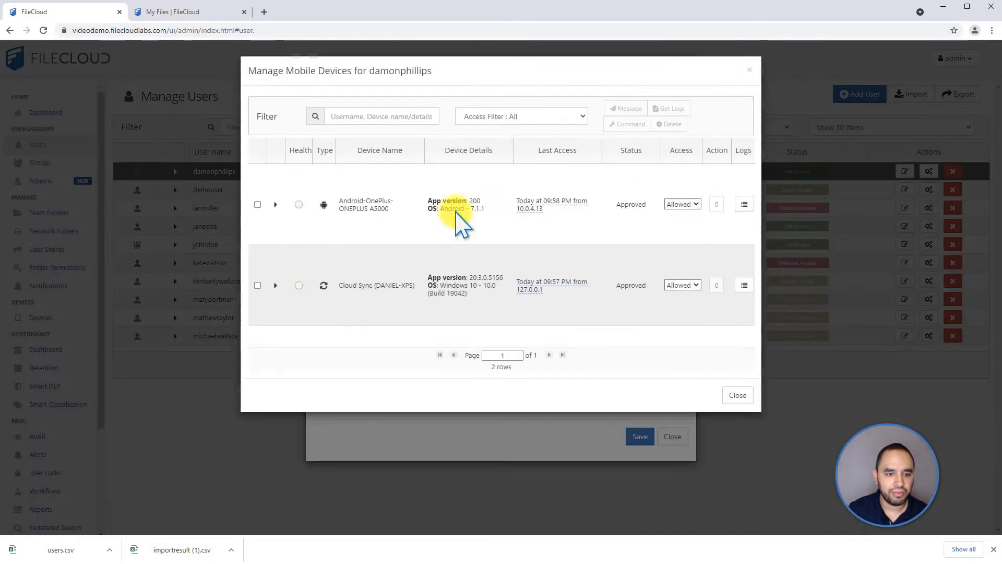
{"action": "left_click", "coordinate": [337, 204]}
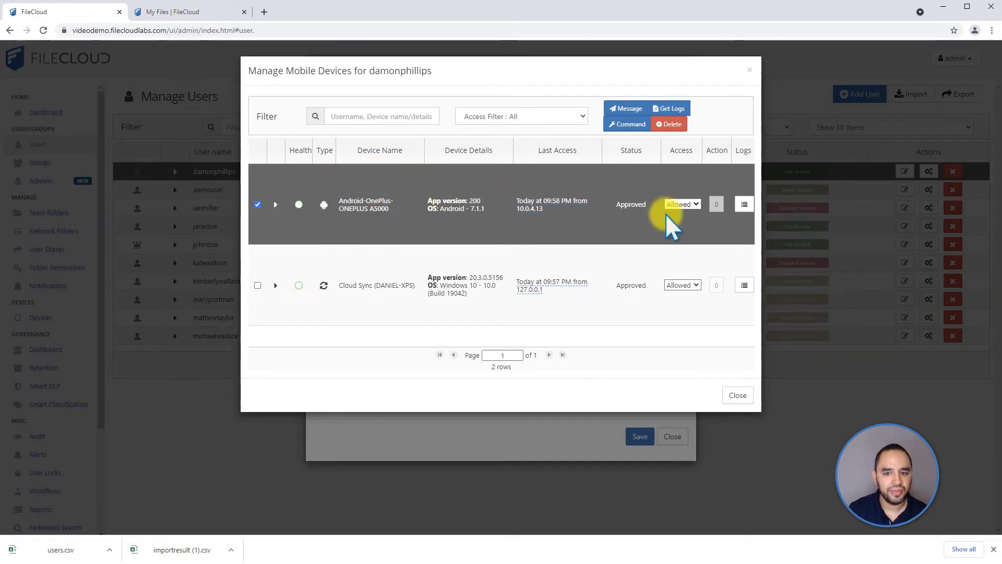
{"action": "left_click", "coordinate": [588, 209]}
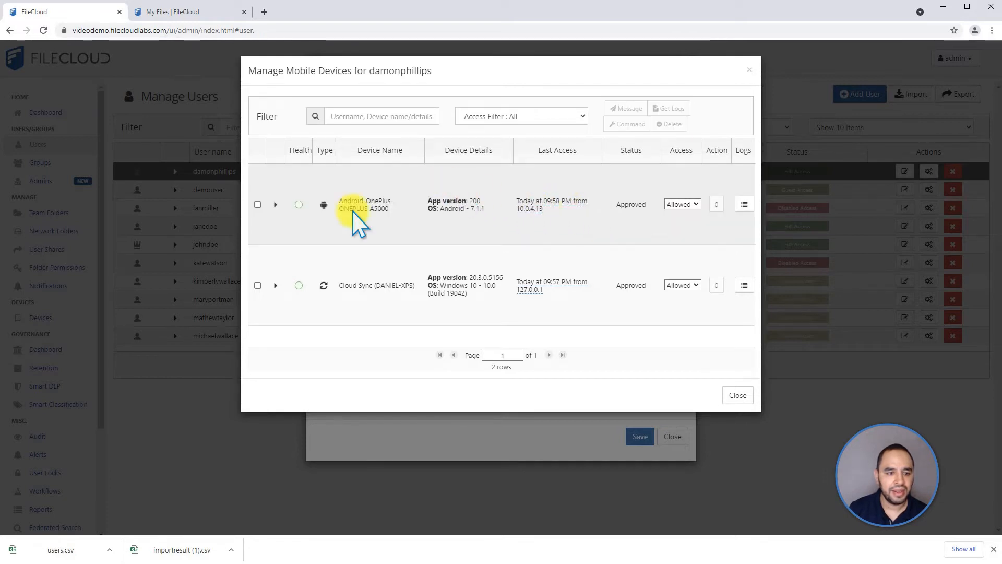
{"action": "left_click", "coordinate": [364, 279]}
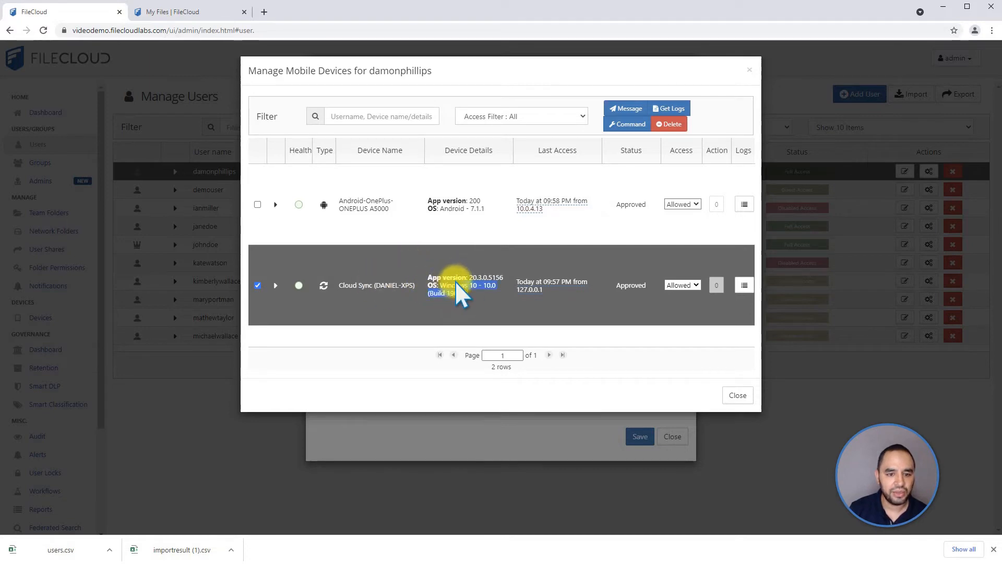
{"action": "left_click", "coordinate": [481, 282]}
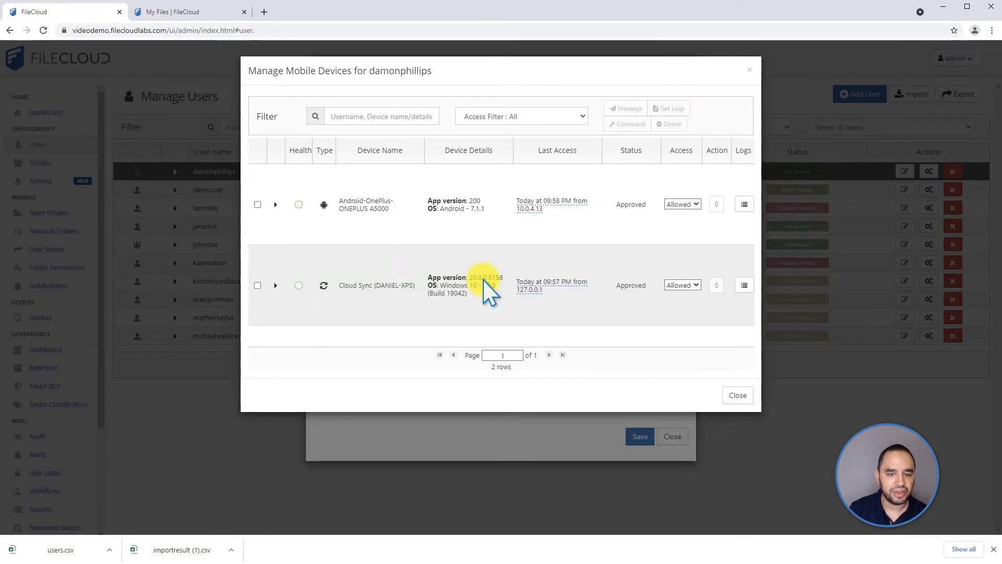
{"action": "left_click", "coordinate": [743, 396]}
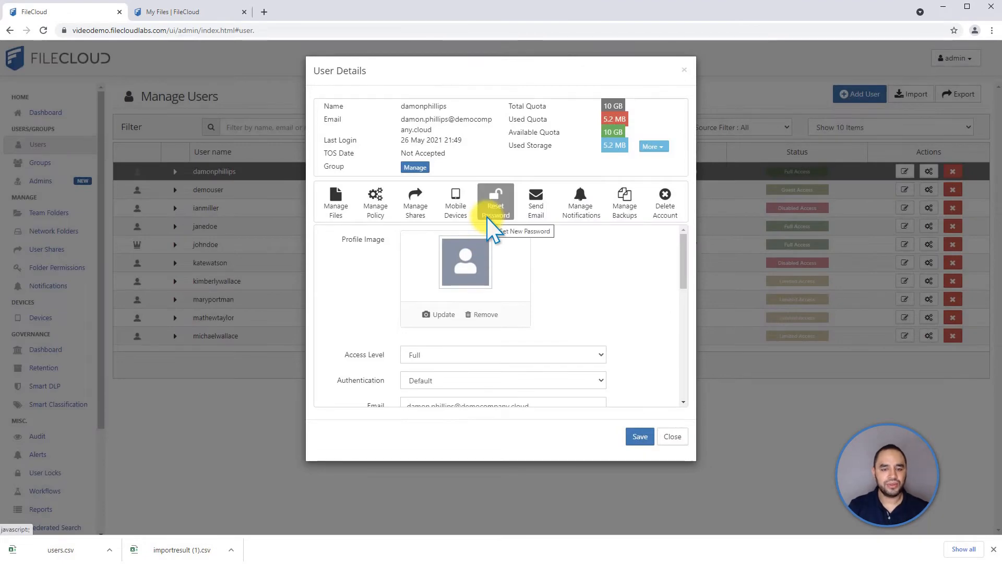
Step: View the new password form and the password reset and welcome e-mail options for the user, cancelling both
{"action": "left_click", "coordinate": [489, 218]}
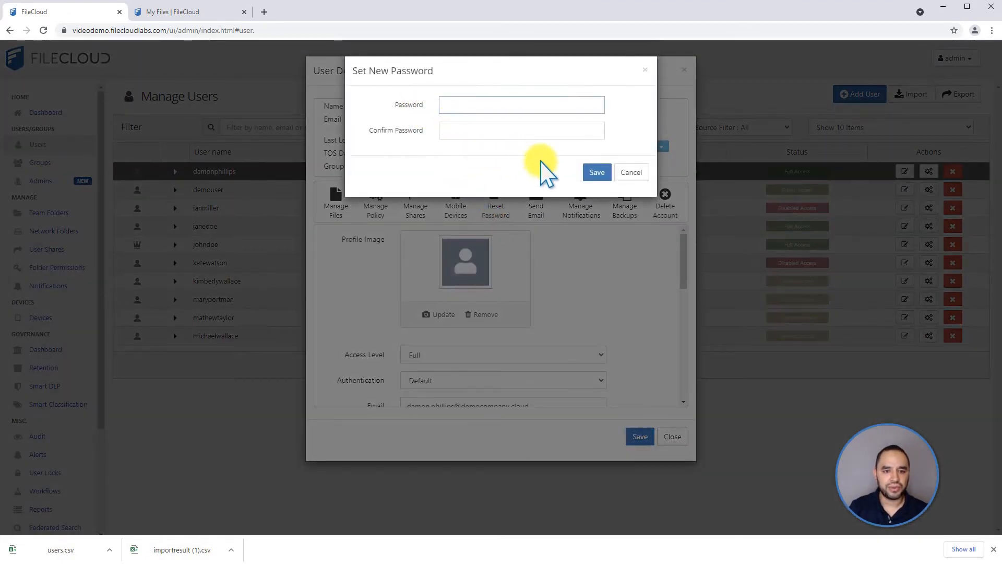
{"action": "left_click", "coordinate": [631, 172]}
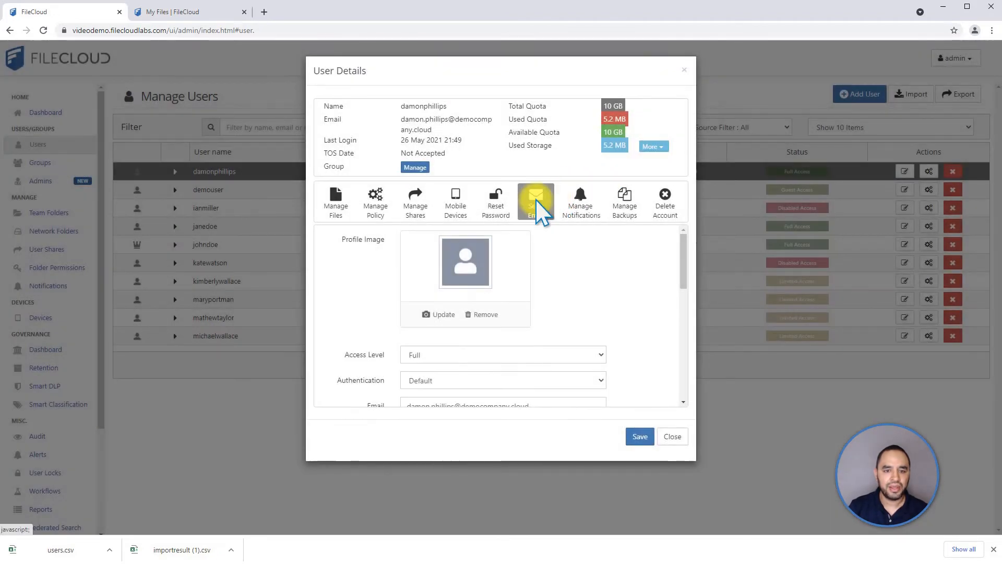
{"action": "left_click", "coordinate": [536, 201]}
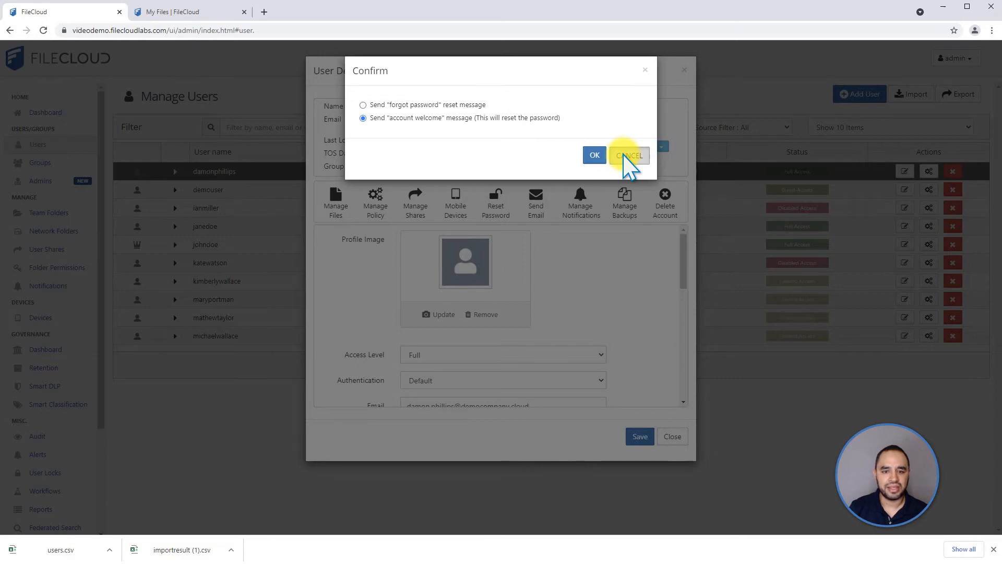
{"action": "left_click", "coordinate": [625, 155]}
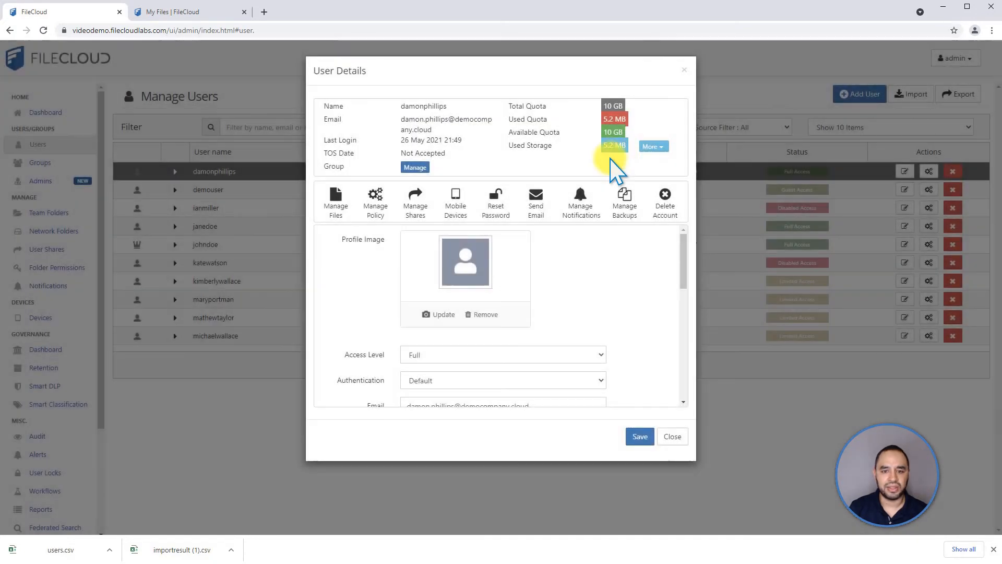
Step: Review the user's notification settings for Test PowerPoint Document.pptx, leaving without saving, and close the notifications list
{"action": "left_click", "coordinate": [577, 198]}
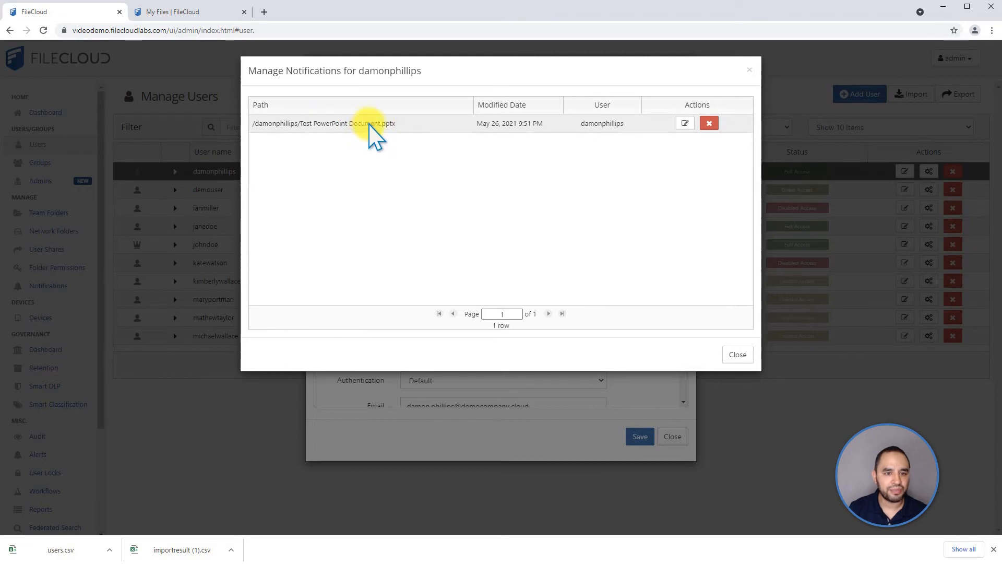
{"action": "left_click", "coordinate": [510, 128]}
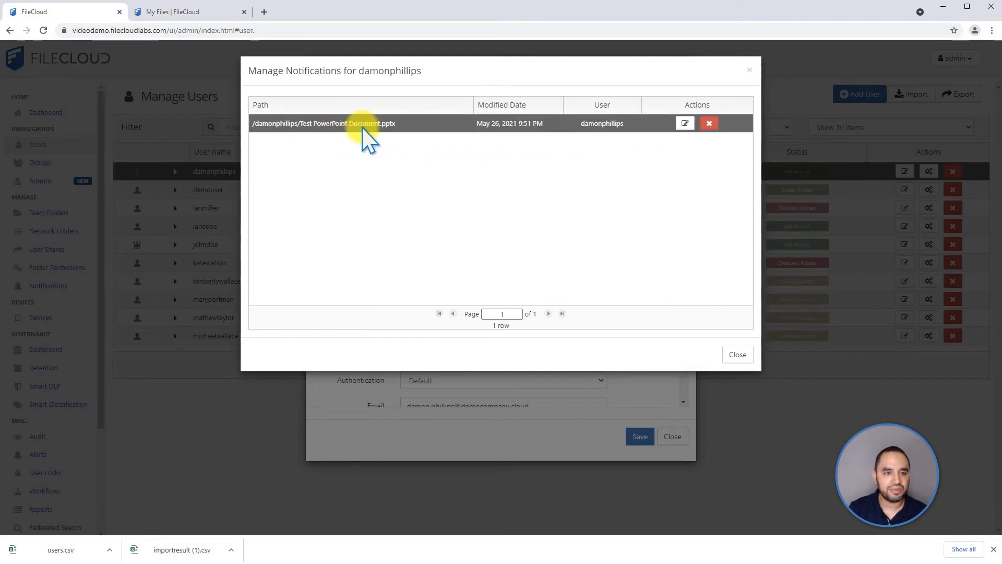
{"action": "left_click", "coordinate": [683, 124]}
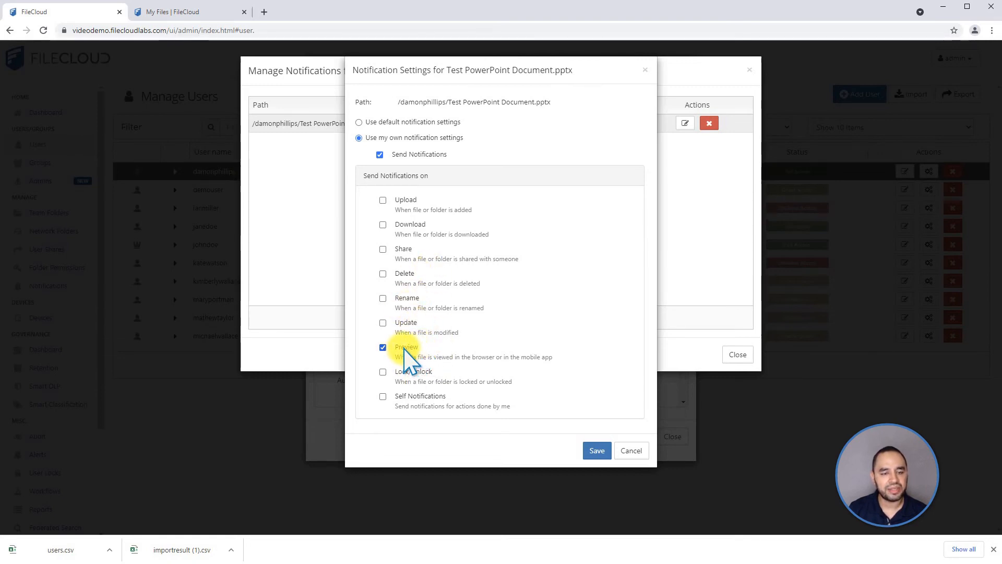
{"action": "left_click", "coordinate": [632, 451]}
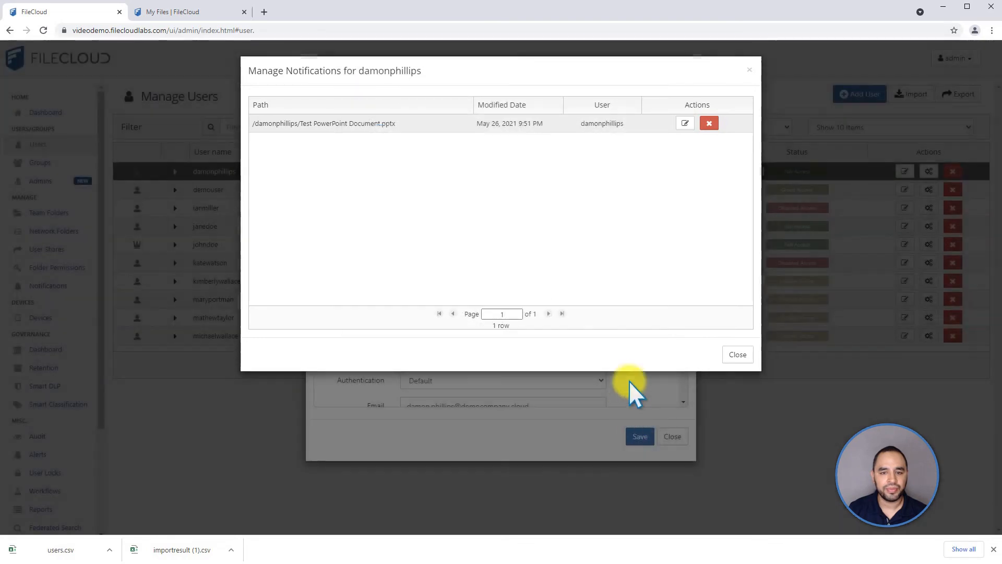
{"action": "left_click", "coordinate": [731, 356]}
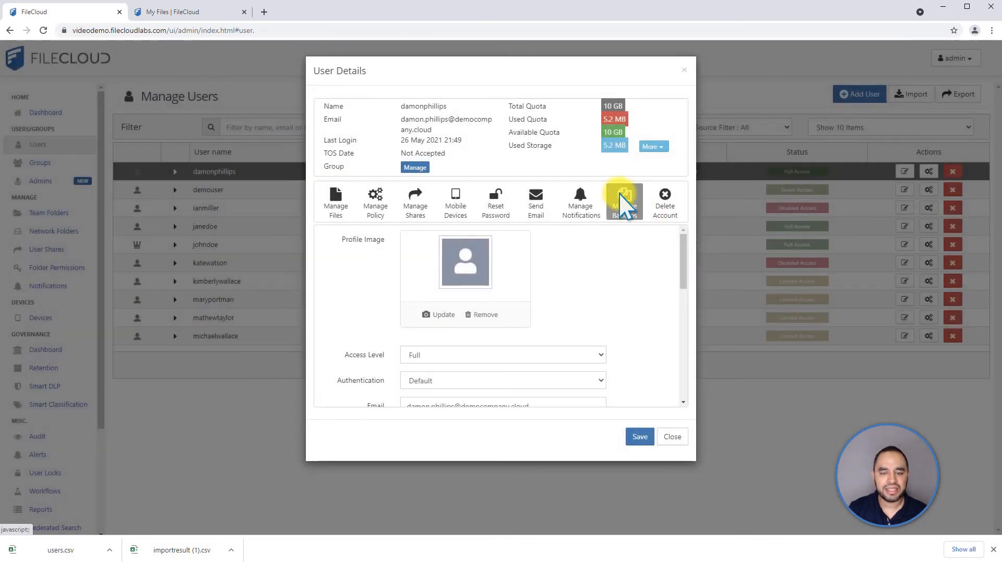
Step: Review the user's backup path and the D:\Backup history of the listed backup device, and close the backup windows
{"action": "scroll", "coordinate": [593, 251], "scroll_direction": "down", "scroll_amount": 5}
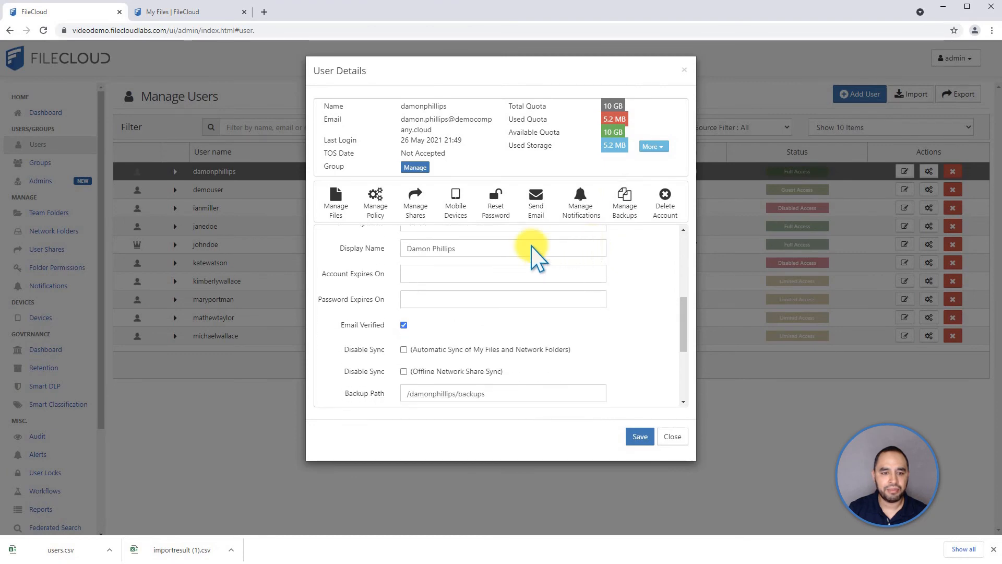
{"action": "scroll", "coordinate": [616, 261], "scroll_direction": "up", "scroll_amount": 5}
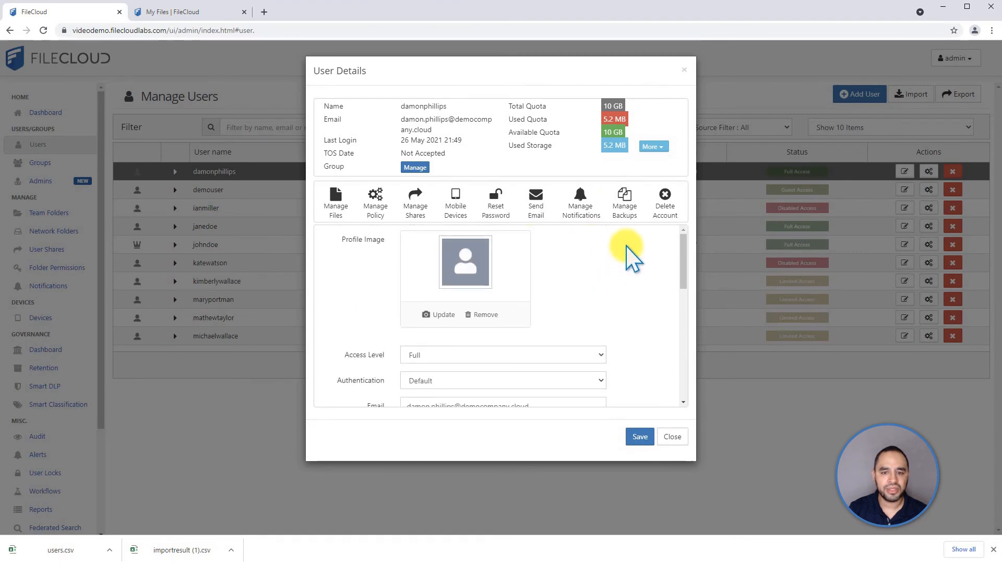
{"action": "left_click", "coordinate": [617, 212]}
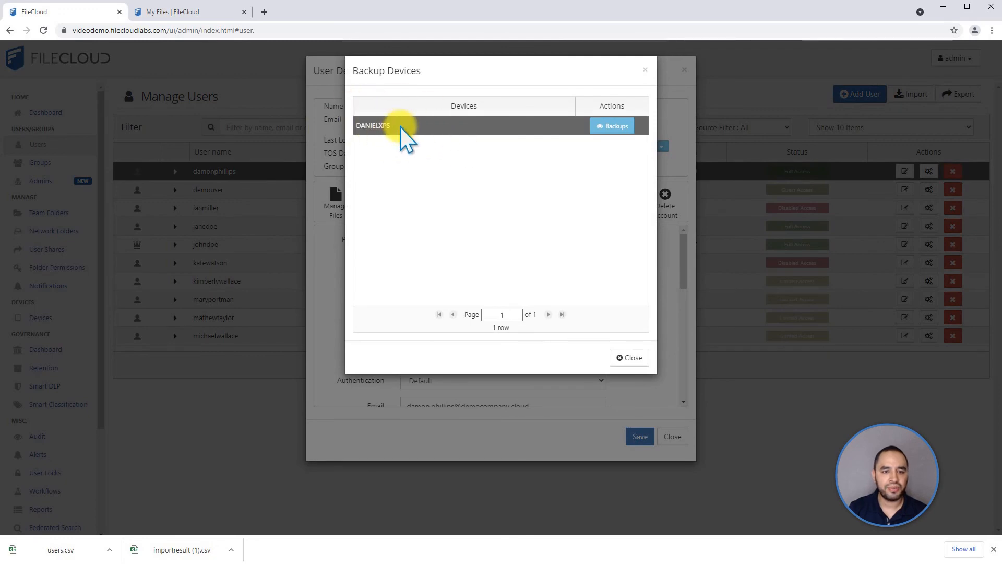
{"action": "left_click", "coordinate": [615, 128]}
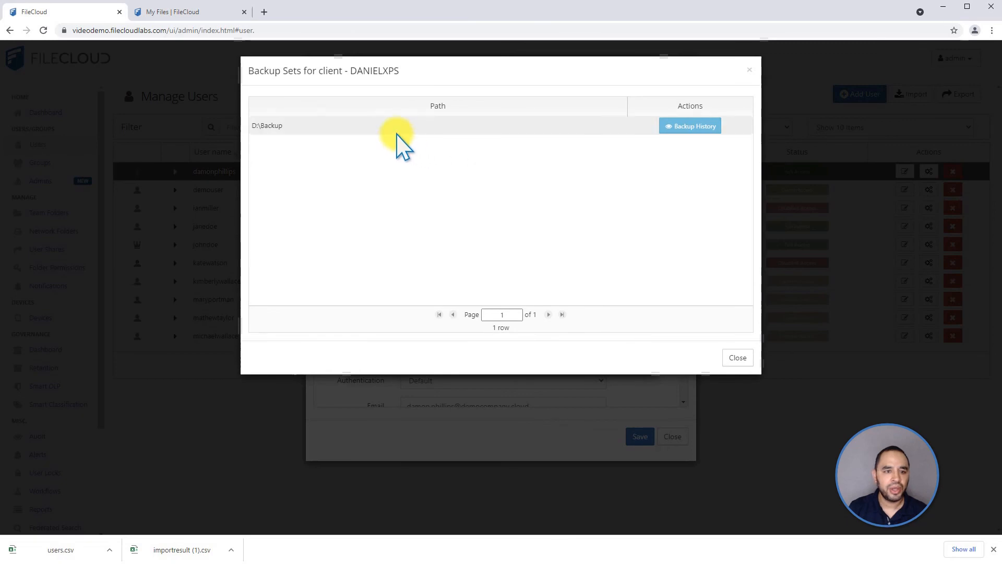
{"action": "left_click", "coordinate": [671, 128]}
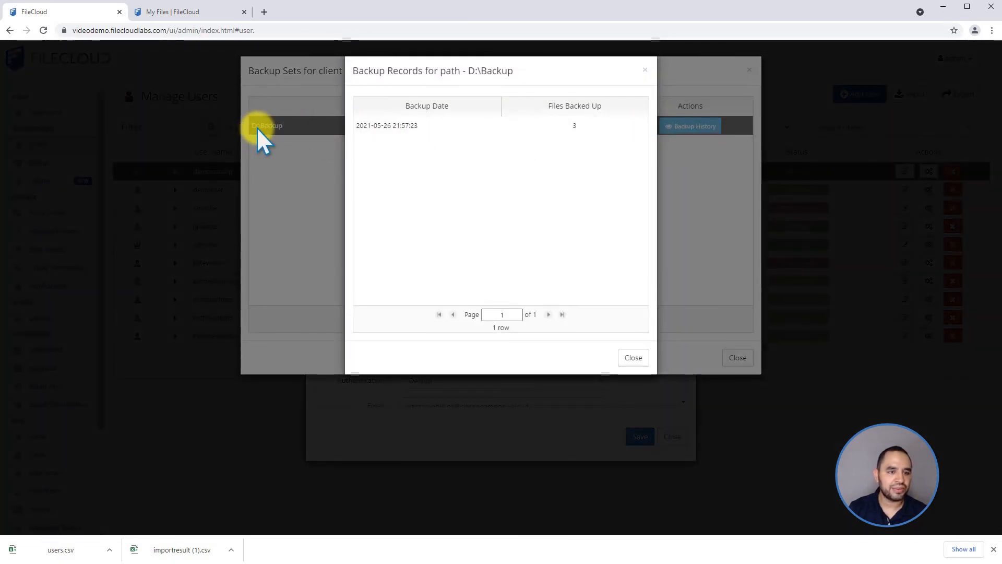
{"action": "left_click", "coordinate": [551, 128]}
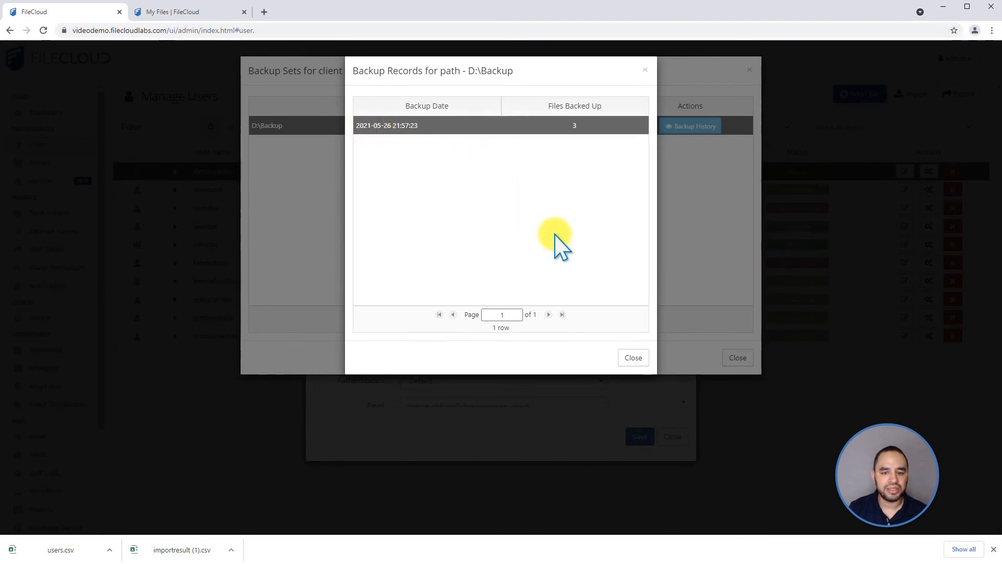
{"action": "left_click", "coordinate": [638, 358]}
{"action": "left_click", "coordinate": [737, 359]}
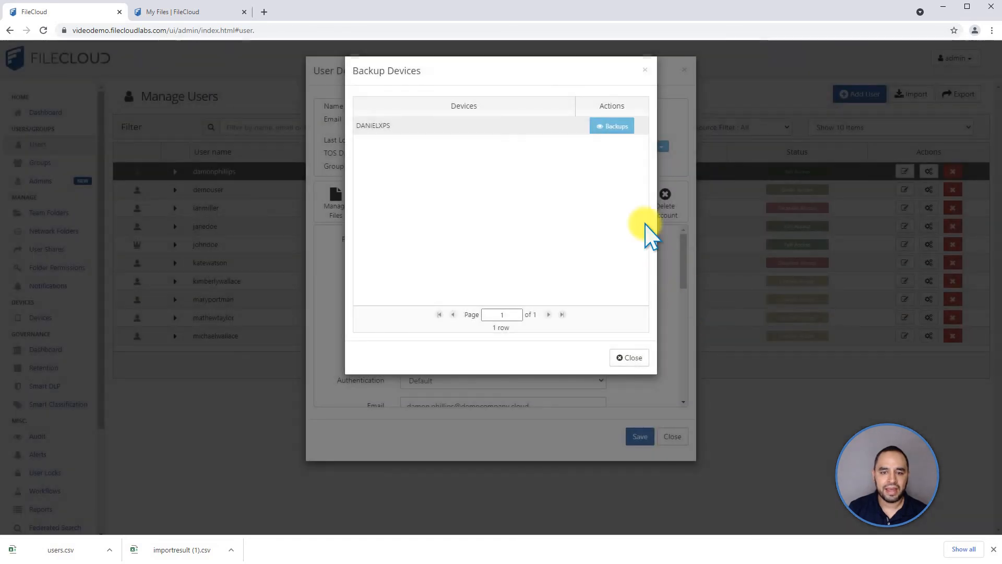
{"action": "left_click", "coordinate": [646, 69]}
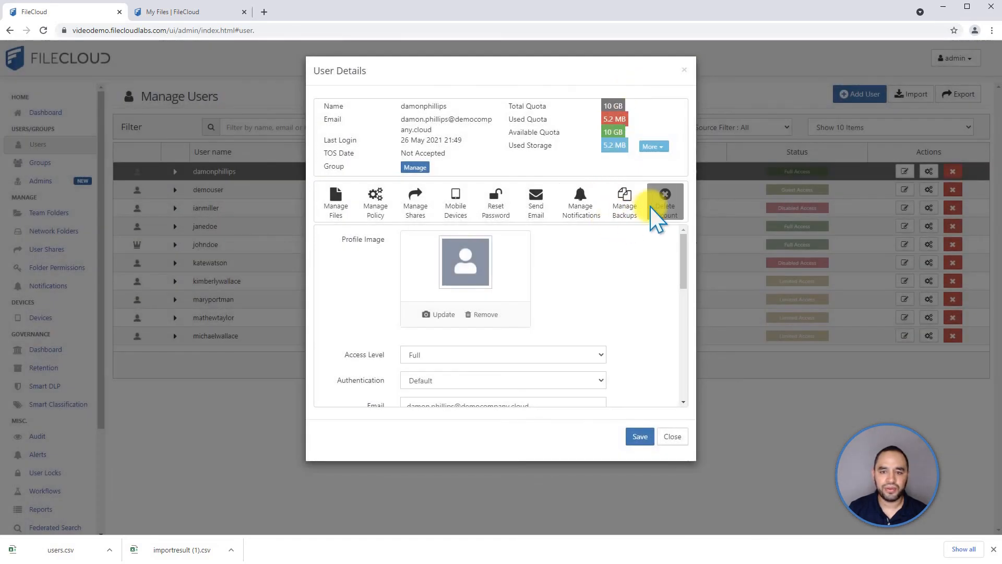